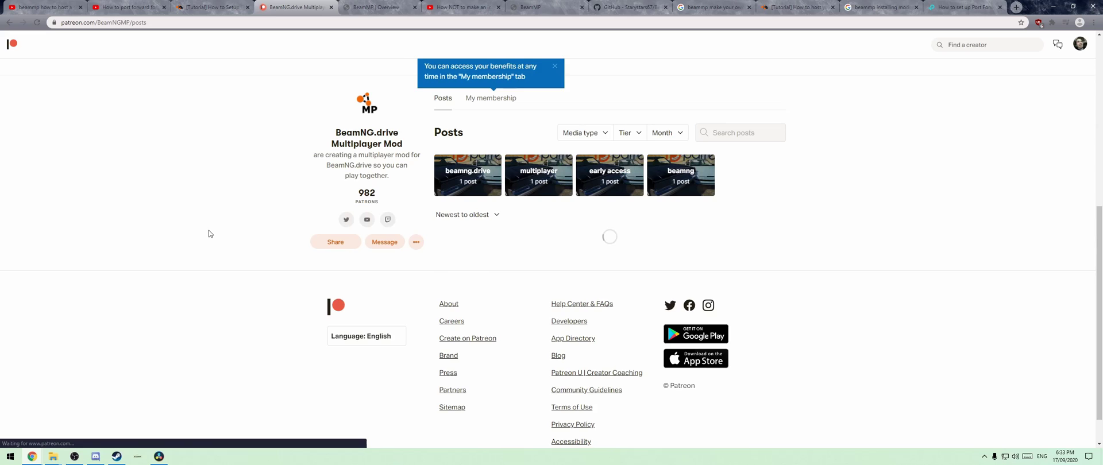
Step: Look through the BeamNG.drive Multiplayer Mod posts on Patreon and dismiss the membership tip
scroll(209, 234, up, 3)
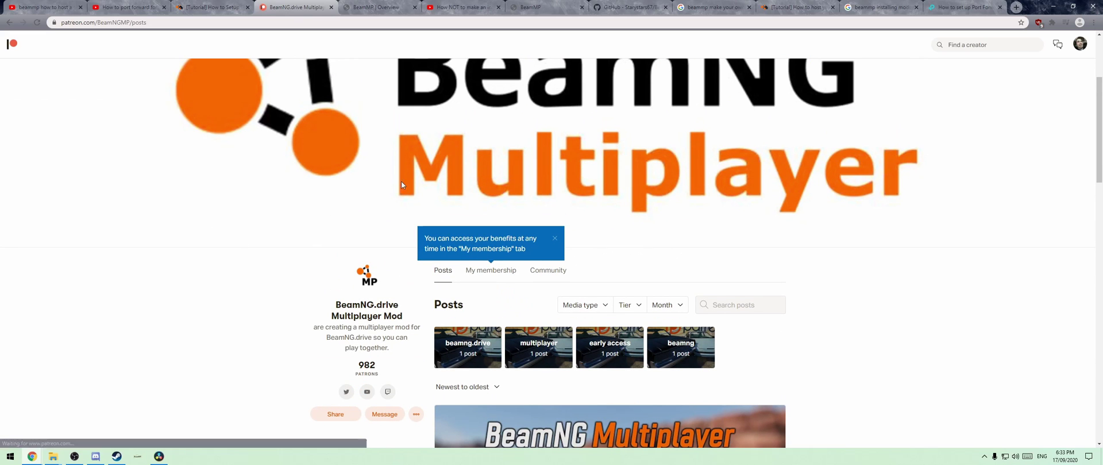
click(555, 239)
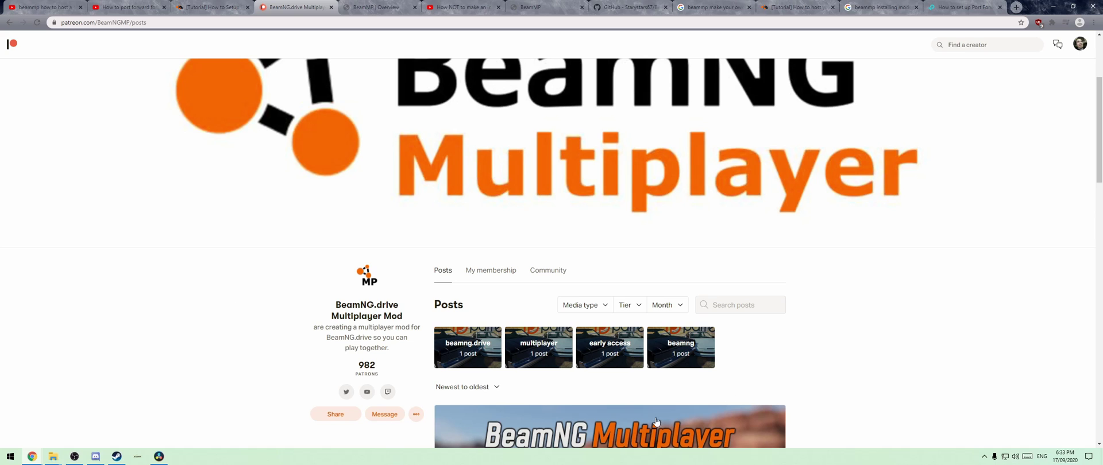
scroll(167, 334, down, 10)
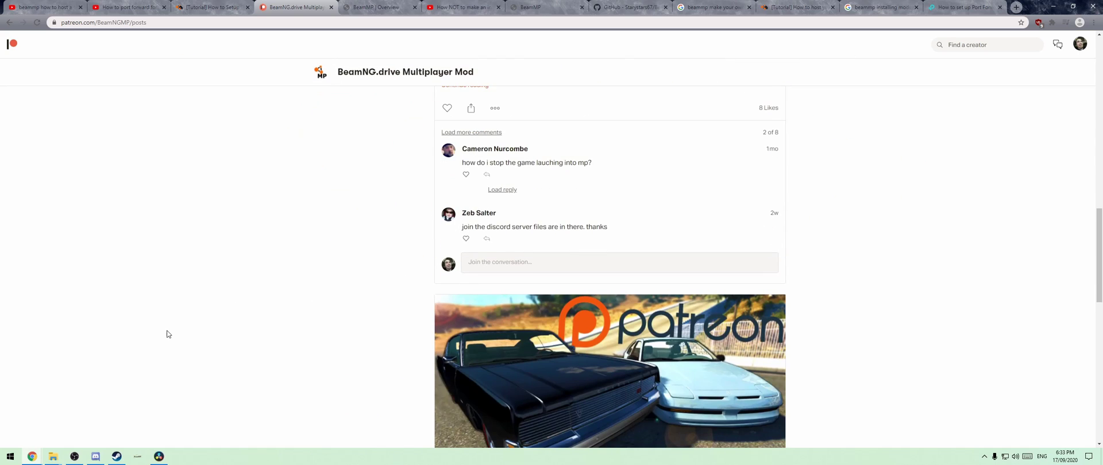
scroll(167, 334, up, 10)
scroll(172, 339, down, 2)
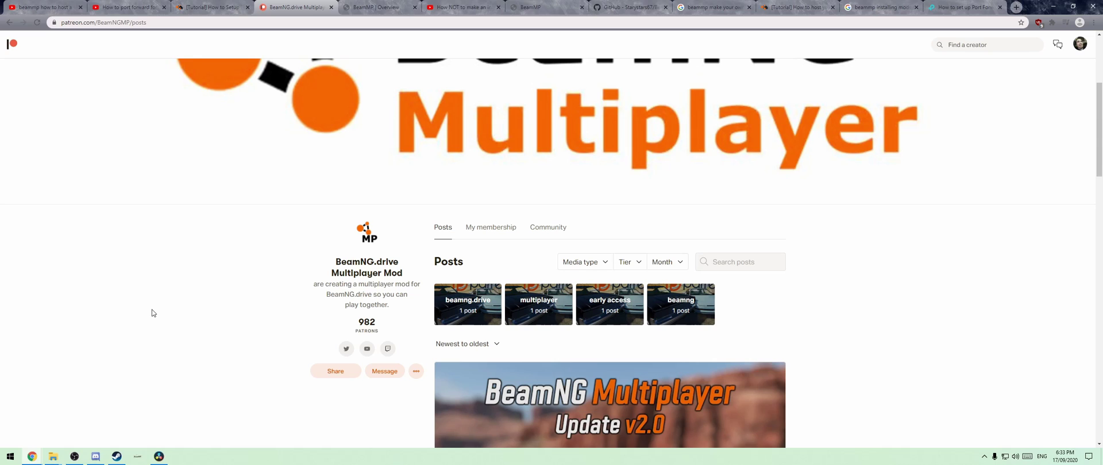
Step: Switch to Discord, check your own roles in the BeamMP member list, and find the early-access-server channel
click(98, 456)
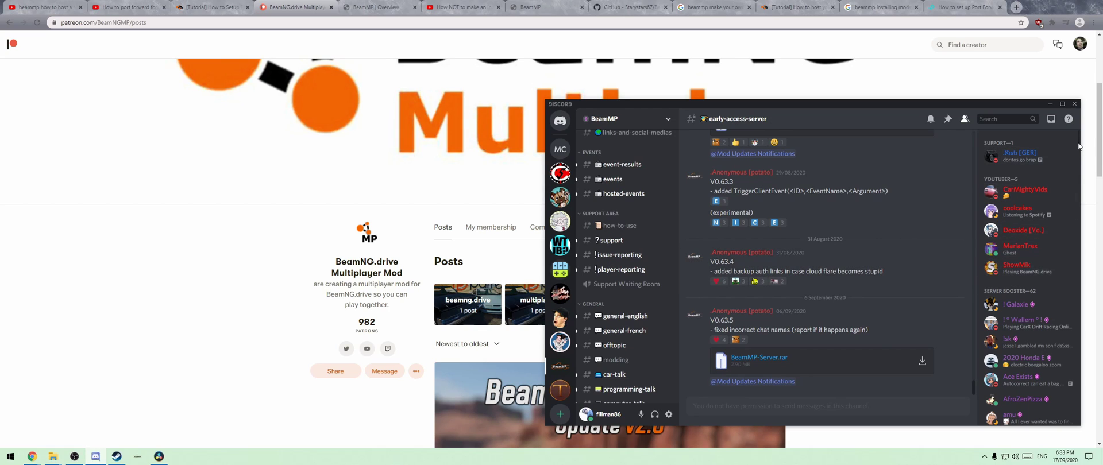
scroll(1080, 146, down, 15)
click(1017, 258)
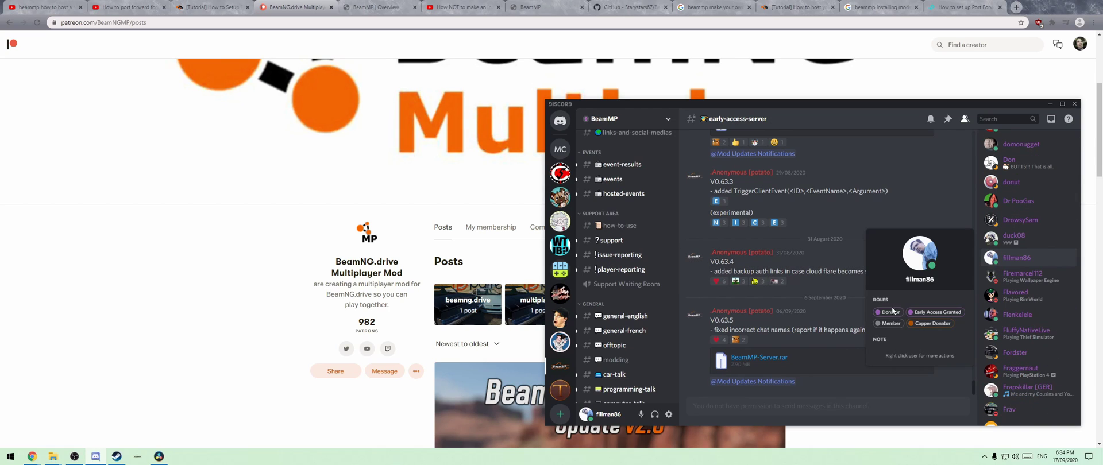
click(687, 281)
scroll(625, 267, up, 5)
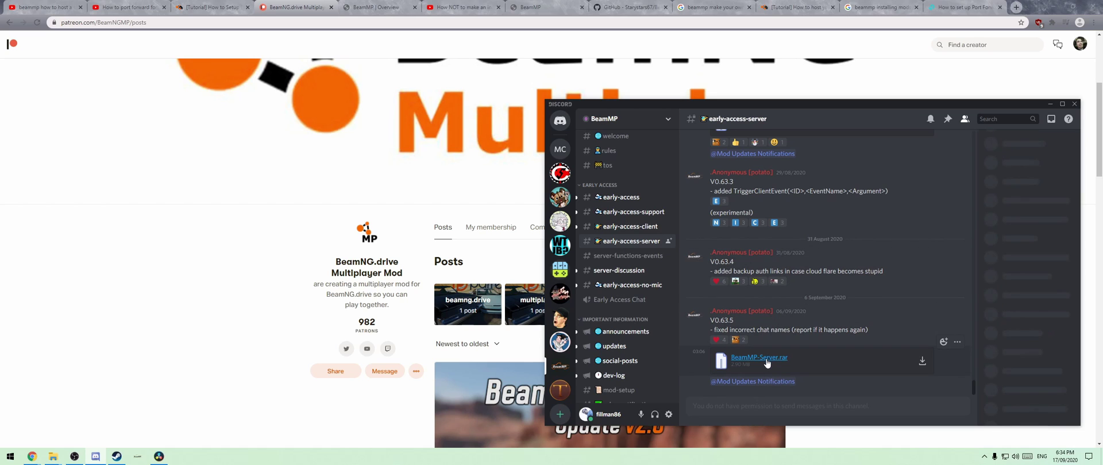
Step: Open the BeamMP-Server.rar archive from the Downloads folder and dismiss the WinRAR licence notice
key(super+e)
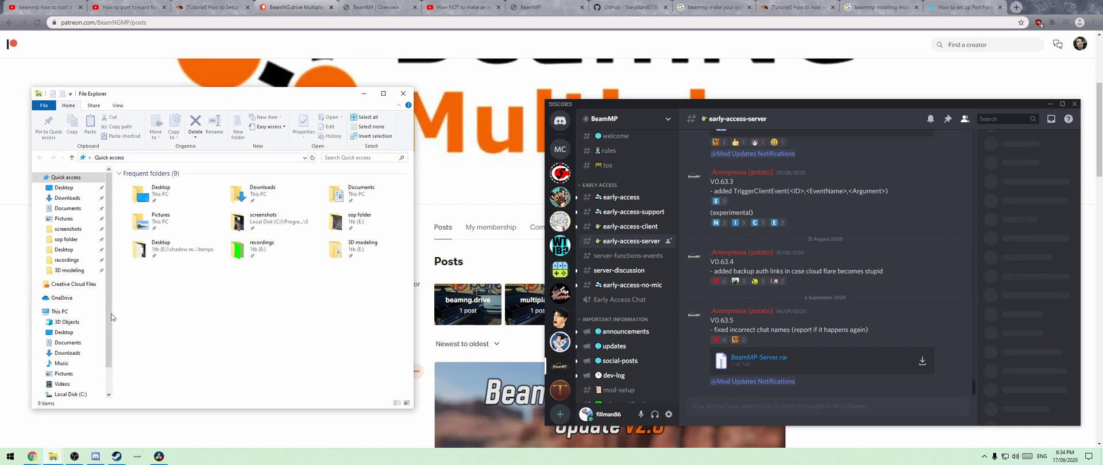
click(74, 358)
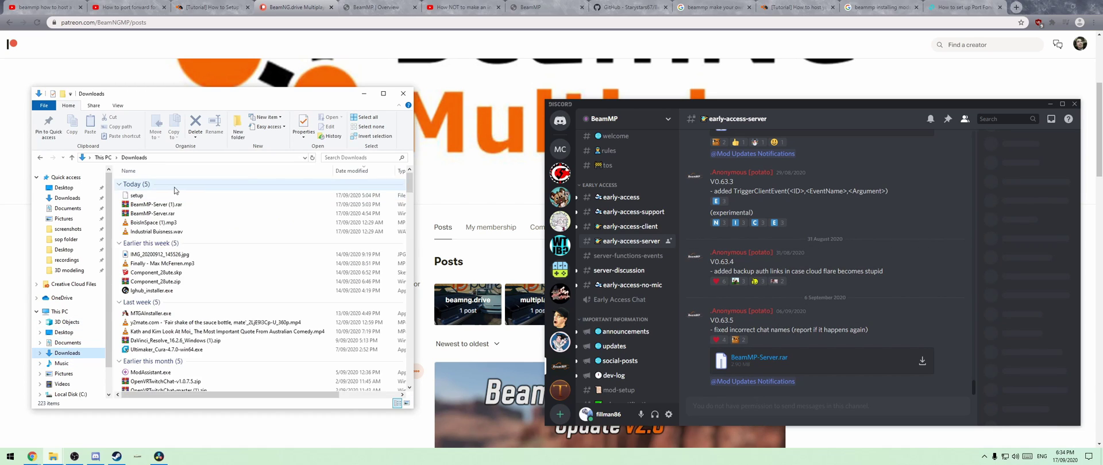
double_click(155, 213)
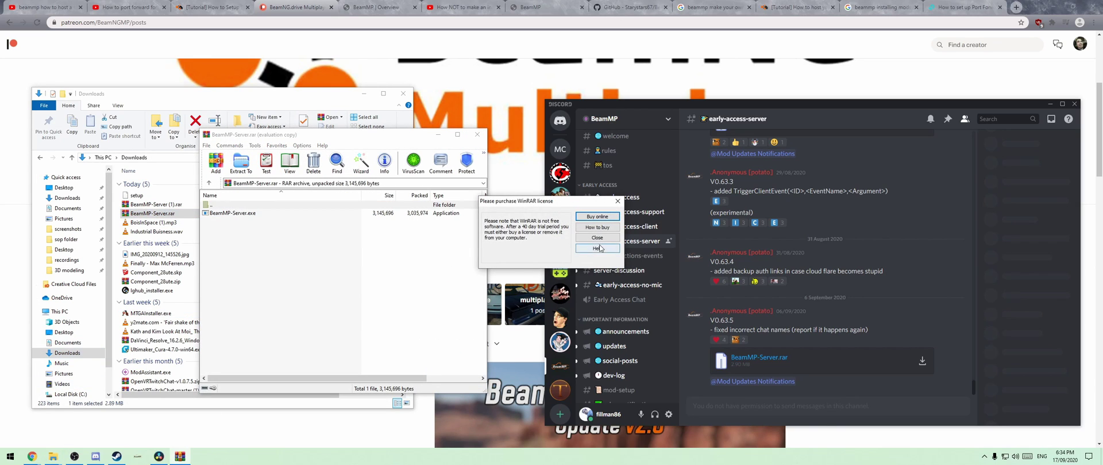
click(597, 237)
Step: Create a folder named "beam mp server" on the 1tb (E:) drive
key(alt+Tab)
right_click(851, 248)
click(977, 287)
text(beam mp server)
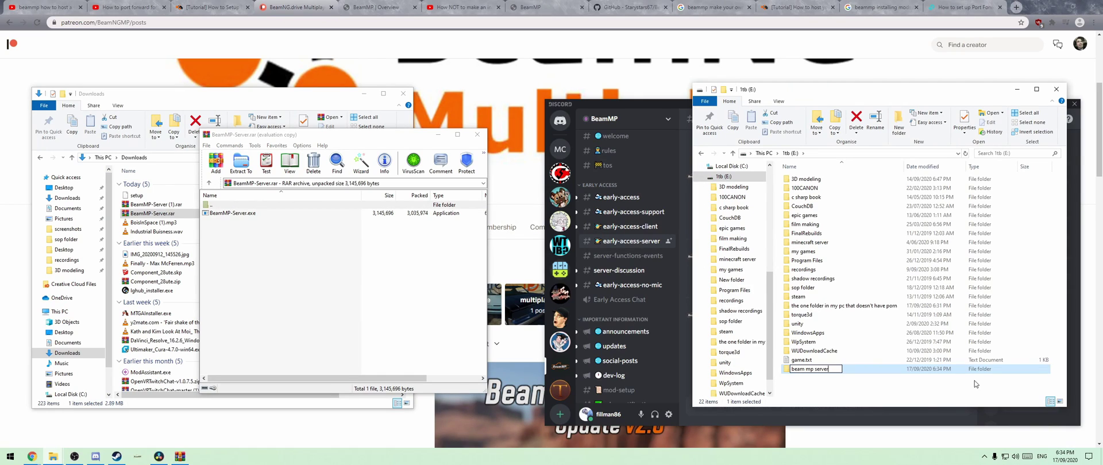
key(Return)
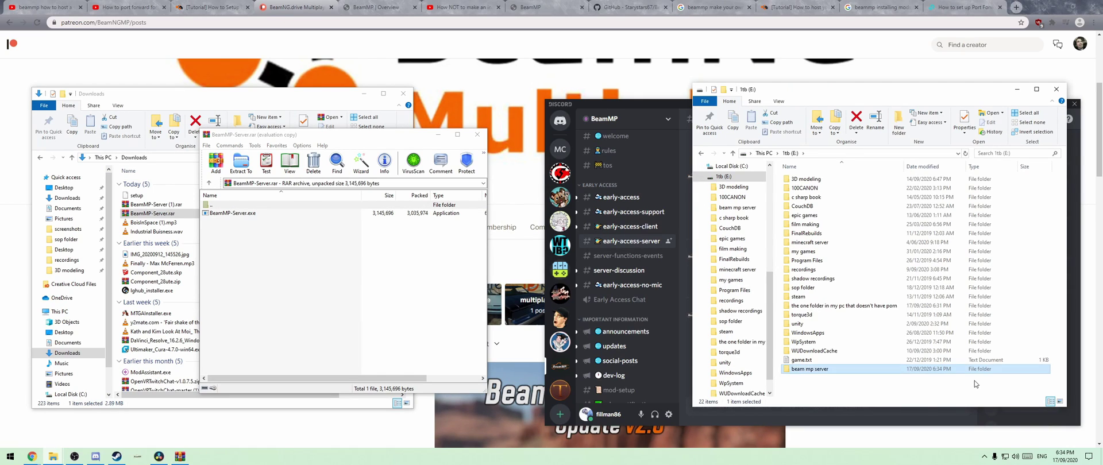
Step: Extract BeamMP-Server.exe from the archive into the beam mp server folder and run it to generate the server files
key(Return)
drag(237, 215, 919, 245)
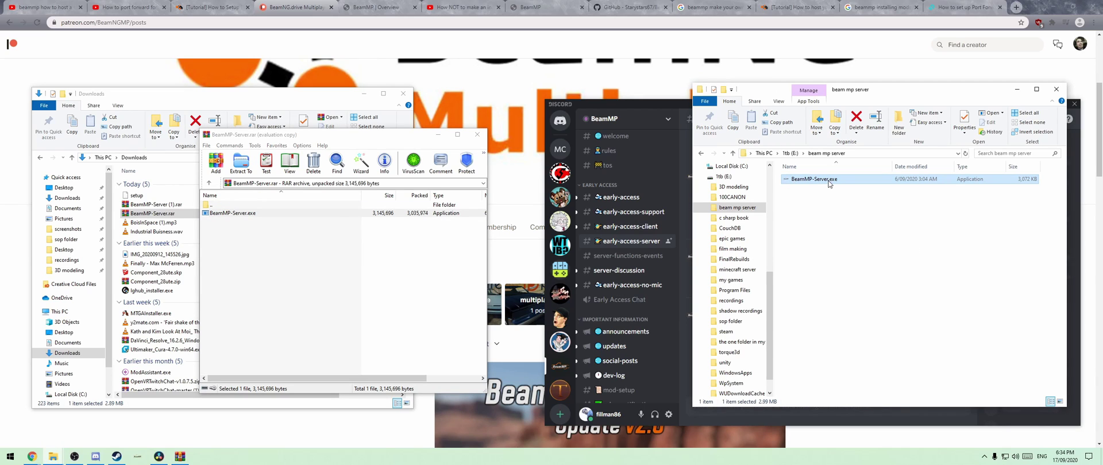
double_click(829, 183)
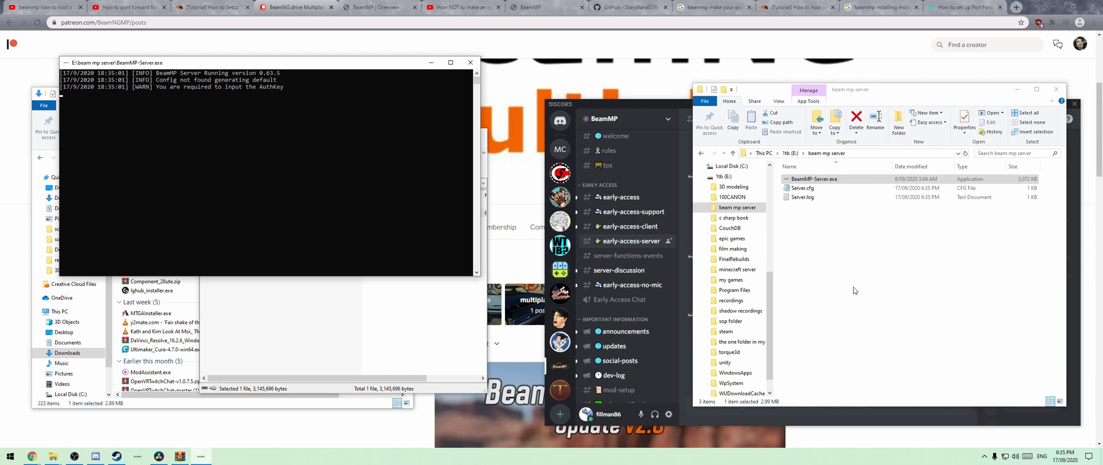
Step: Open Server.cfg and replace gridmap in the Map path with east_coast_usa, copied from the archive name in BeamNG.drive's levels folder
double_click(802, 187)
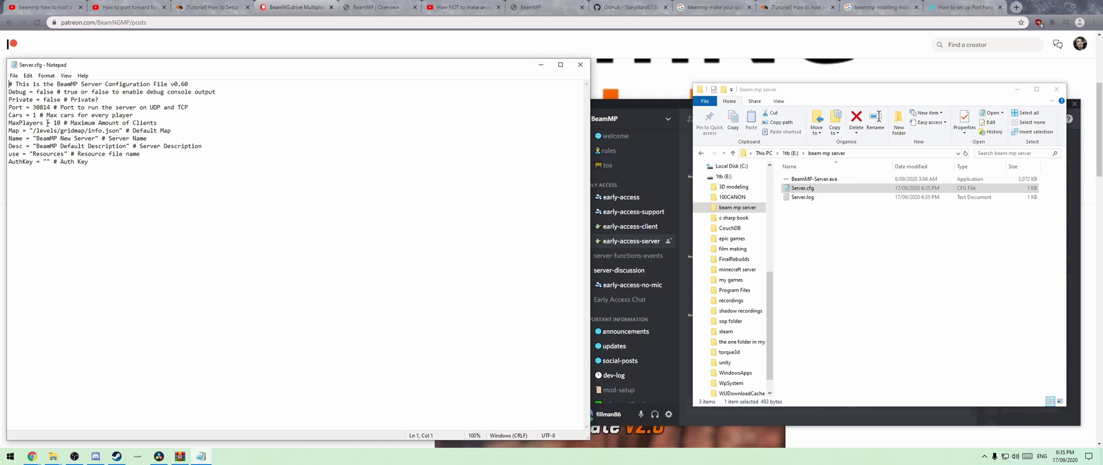
double_click(69, 130)
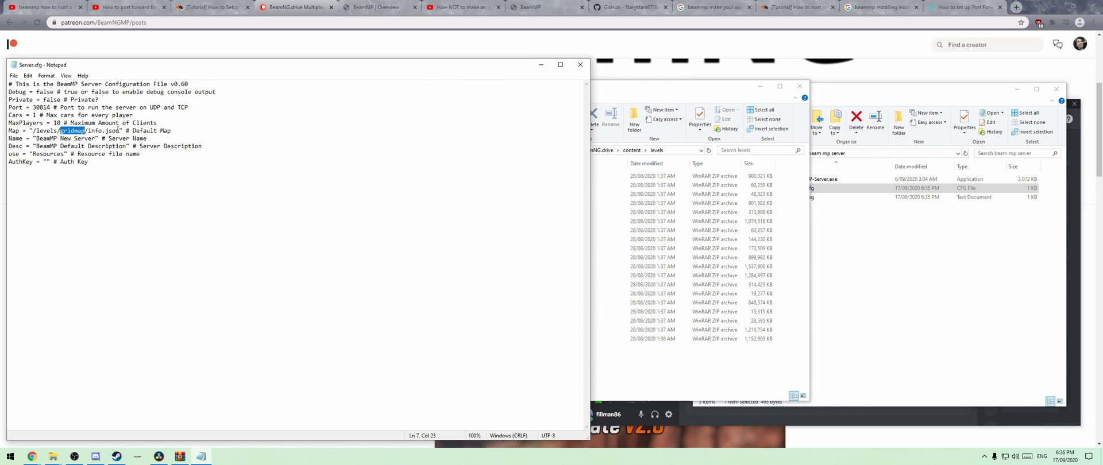
click(701, 92)
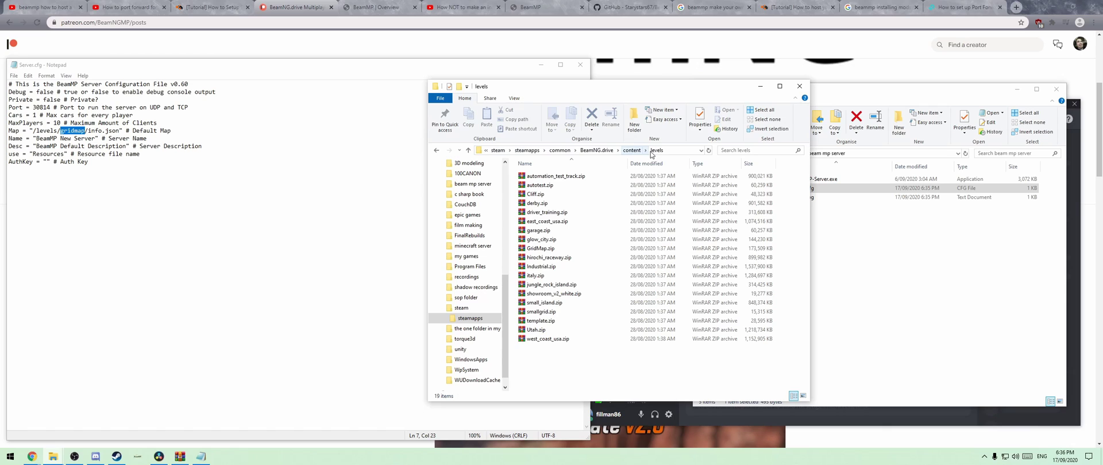
click(539, 223)
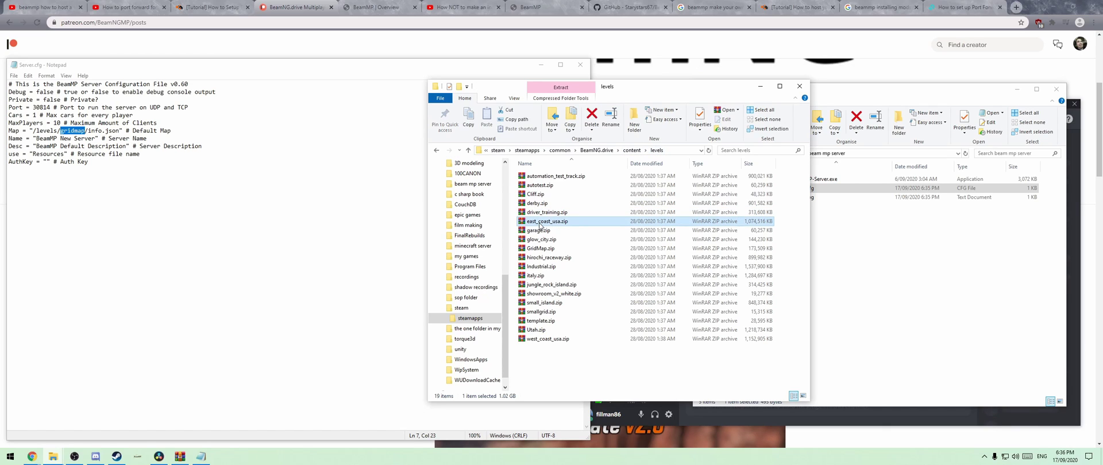
click(540, 224)
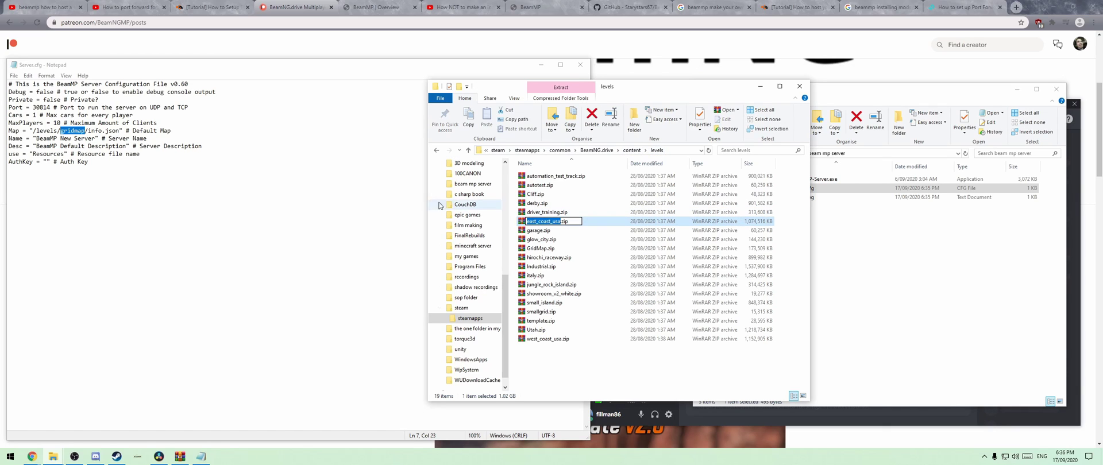
right_click(545, 221)
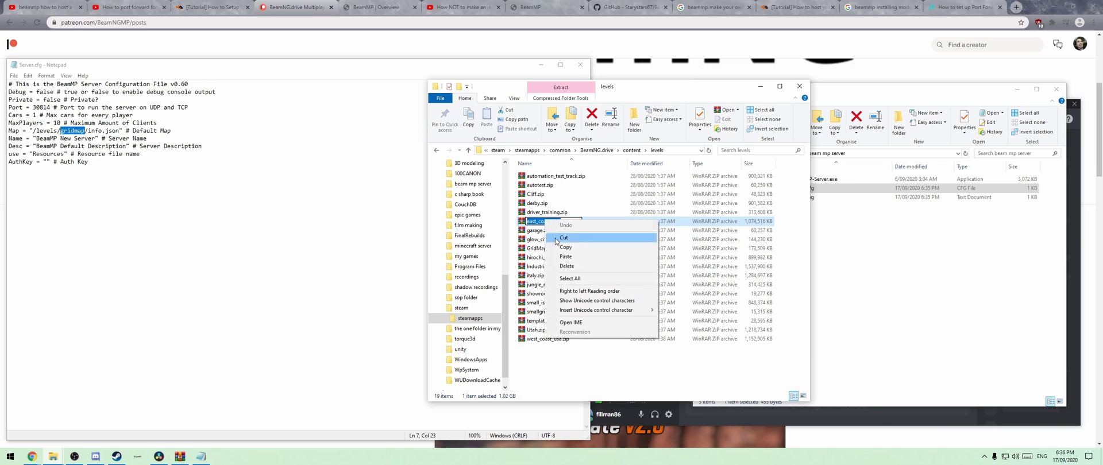
click(566, 247)
right_click(74, 131)
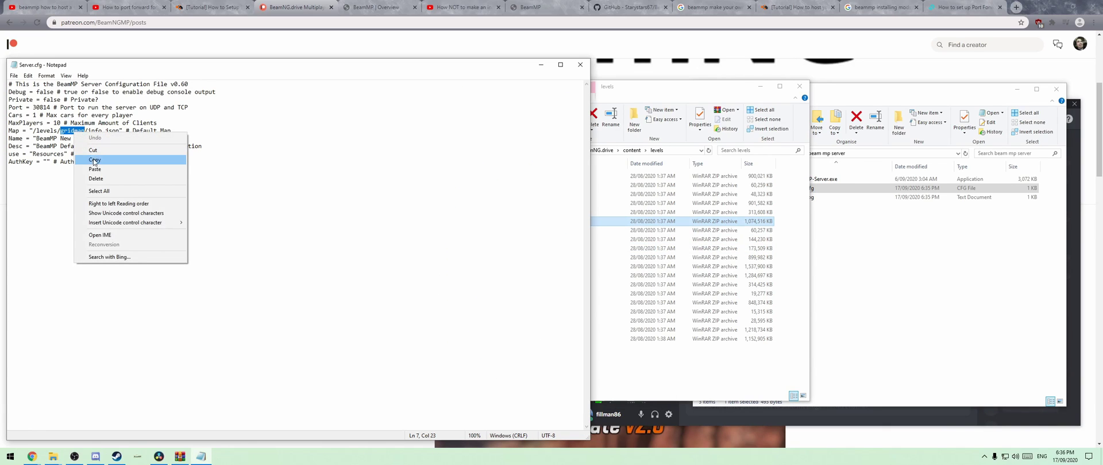
click(95, 170)
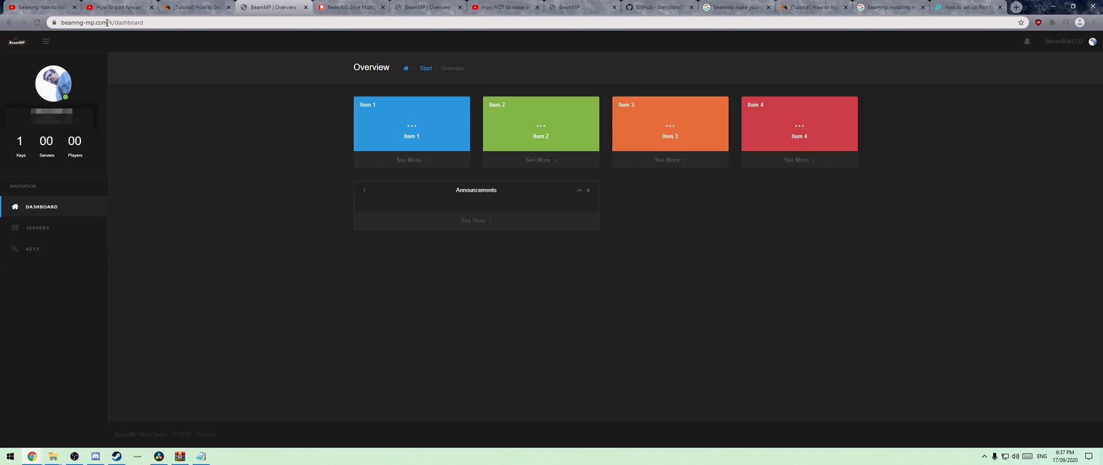
Step: Open the form for creating a new server key from the BeamMP site's Keys page
click(56, 257)
click(653, 131)
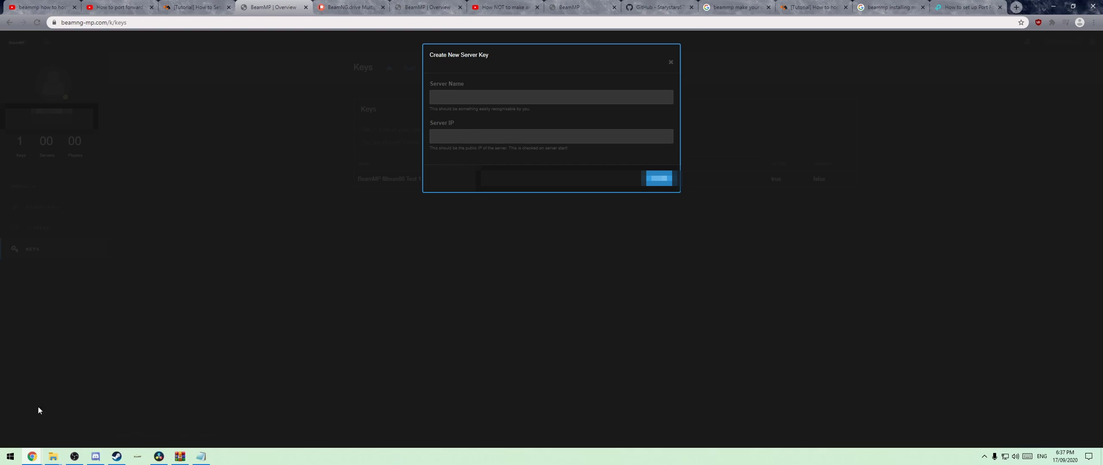
Step: Open Command Prompt and run ipconfig to look up the computer's network addresses
key(super)
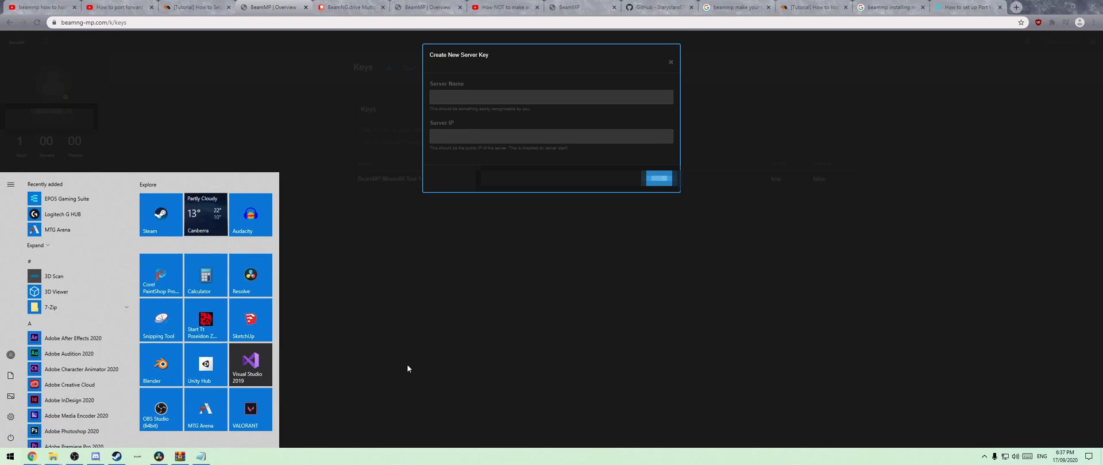
text(cmd)
key(Return)
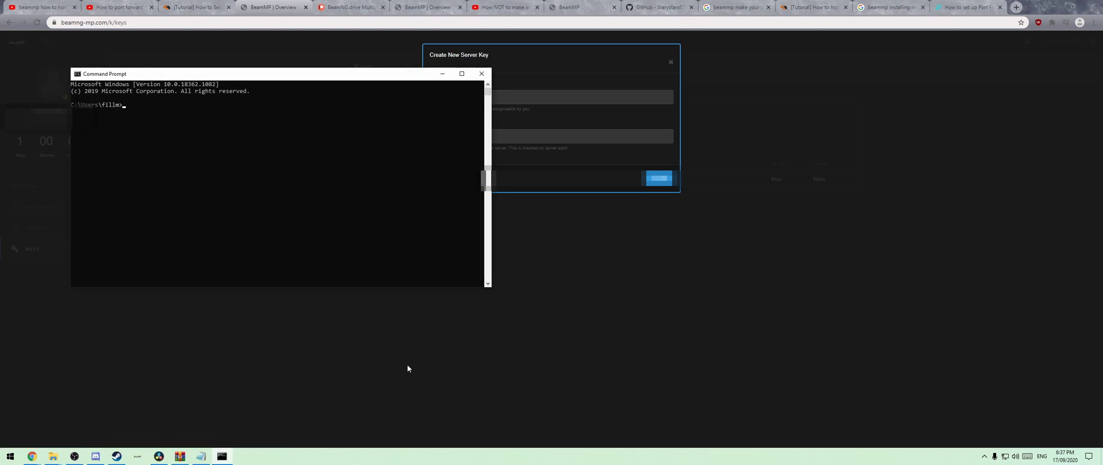
text(ipconfig)
key(Return)
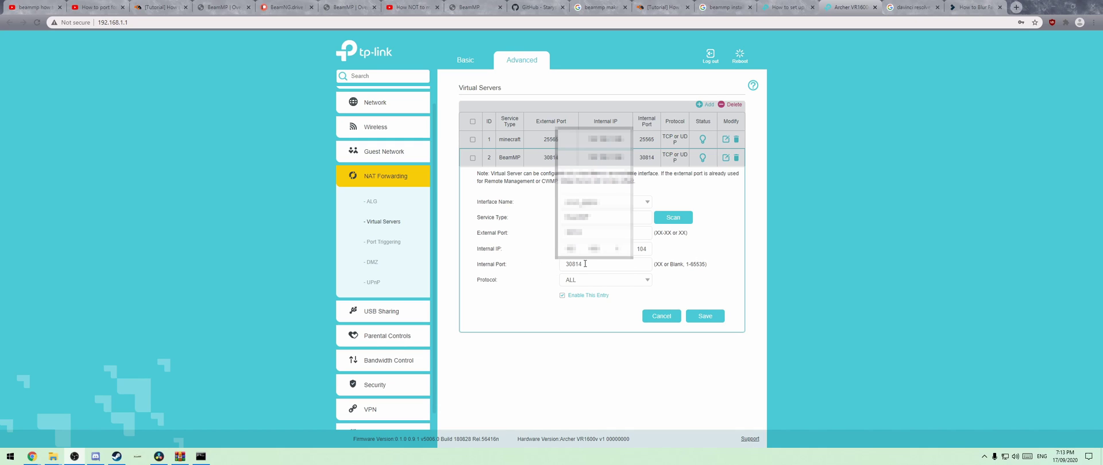
Step: Set the protocol to ALL for the BeamMP virtual server entry on the TP-Link router
click(617, 281)
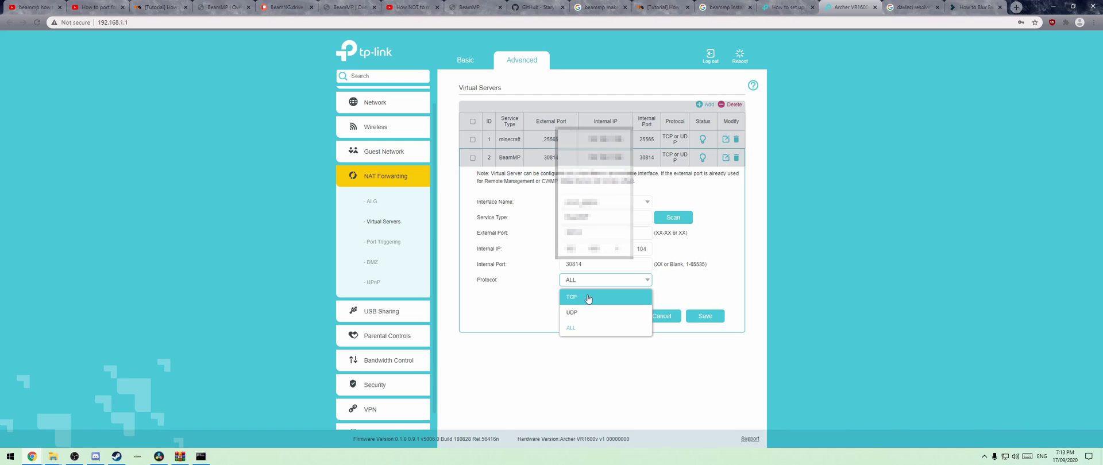
click(574, 328)
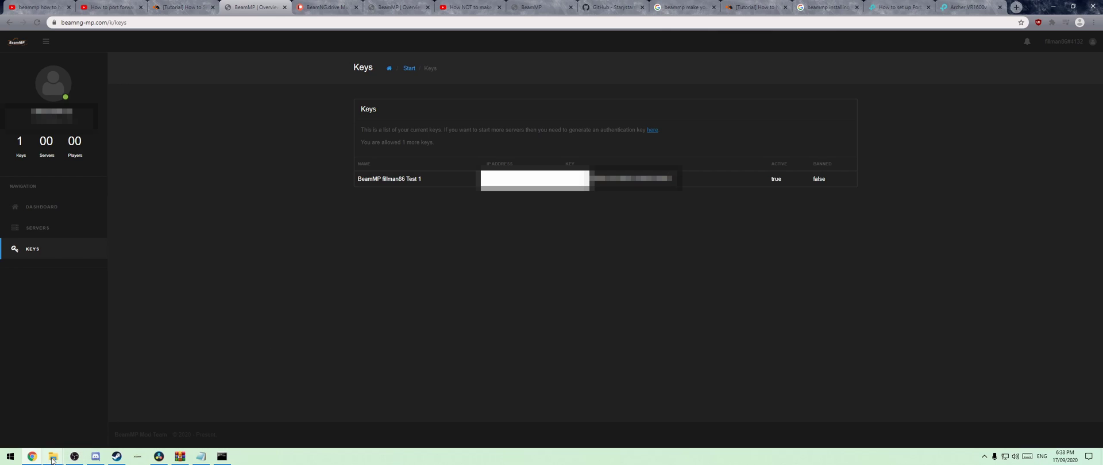
Step: Return to Server.cfg in Notepad and place the cursor between the AuthKey quotation marks
mouse_move(203, 457)
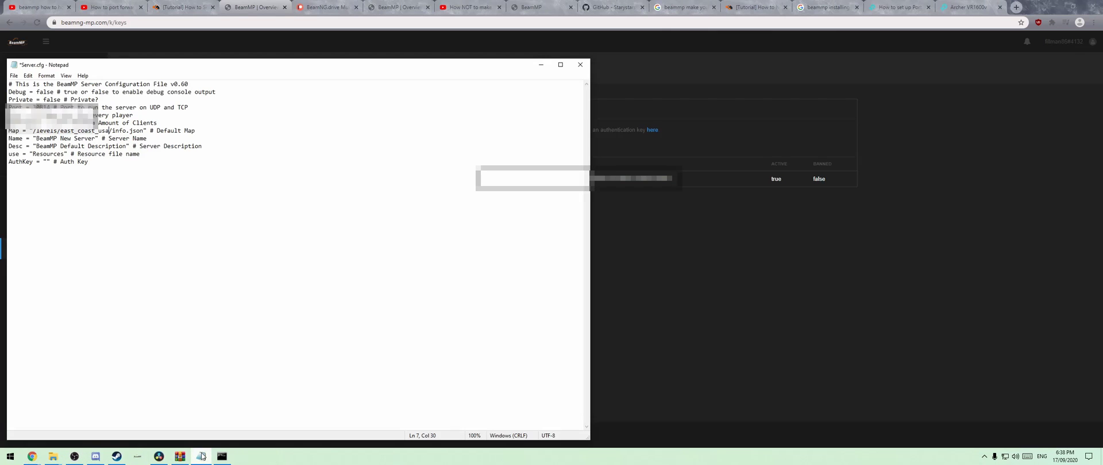
click(47, 162)
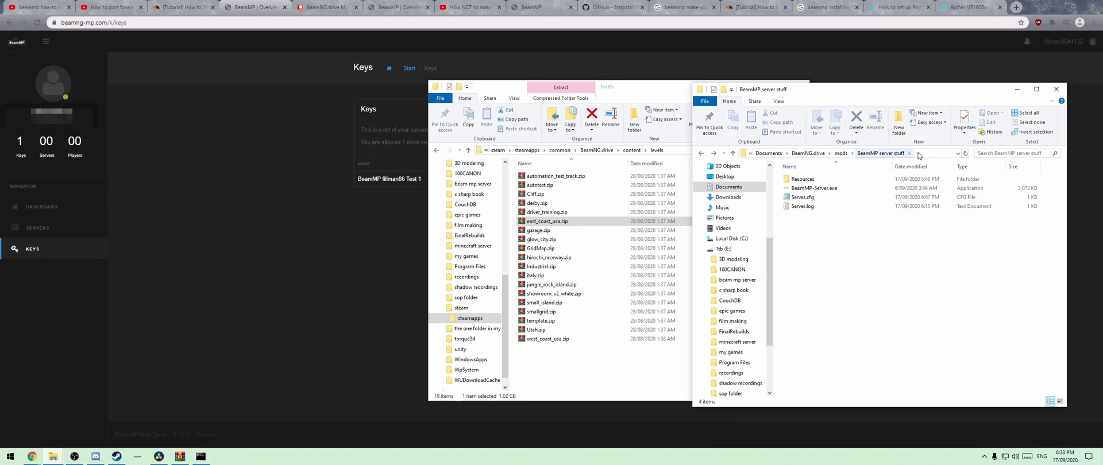
Step: Inspect the Client folder inside Resources of the BeamMP server stuff folder, moving the levels window aside to browse alongside it
double_click(803, 178)
double_click(805, 179)
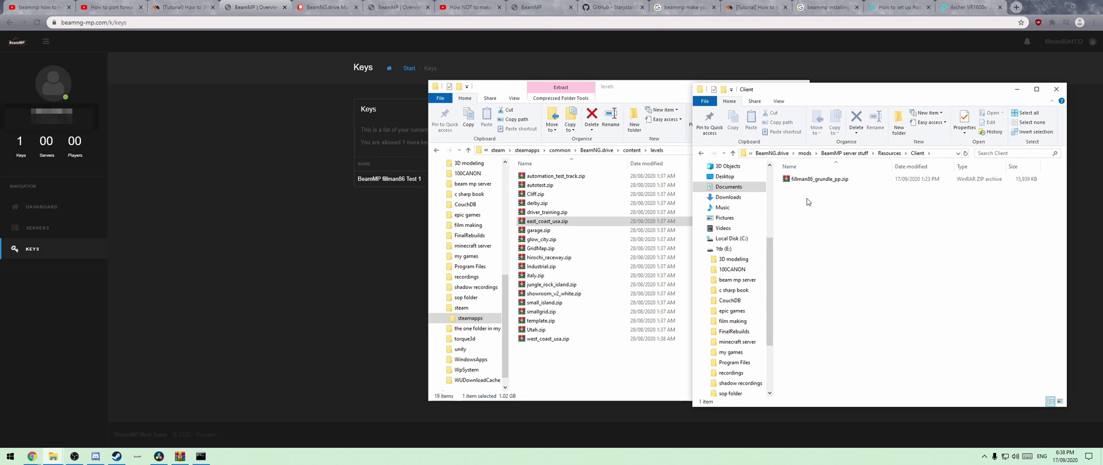
drag(648, 91, 467, 103)
scroll(287, 253, up, 5)
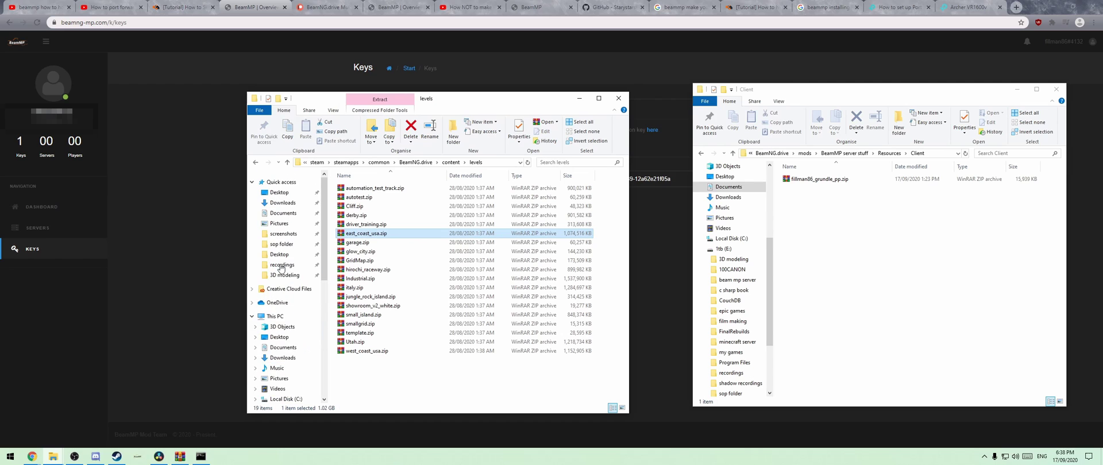
key(alt+Left)
click(374, 218)
click(867, 230)
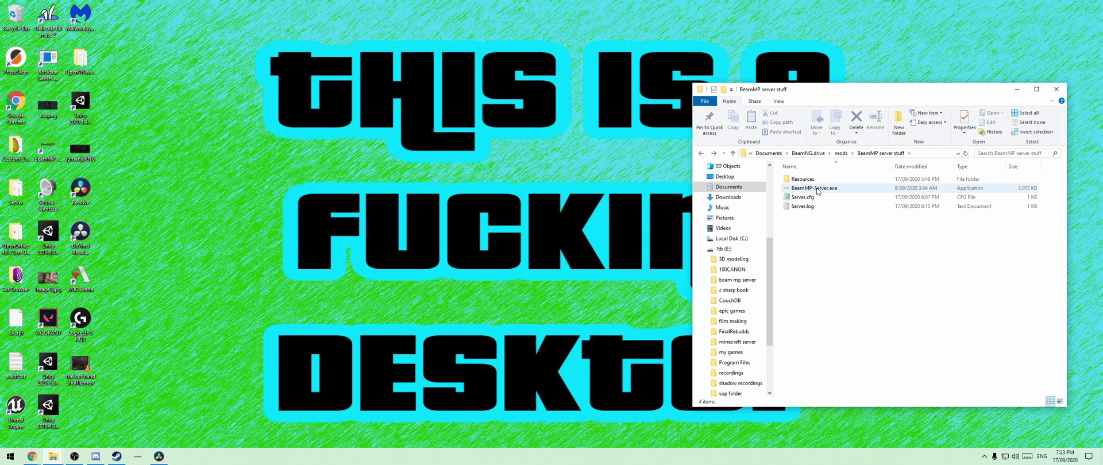
Step: Start BeamMP-Server.exe from the BeamMP server stuff folder and launch the multiplayer game from its desktop shortcut
double_click(817, 190)
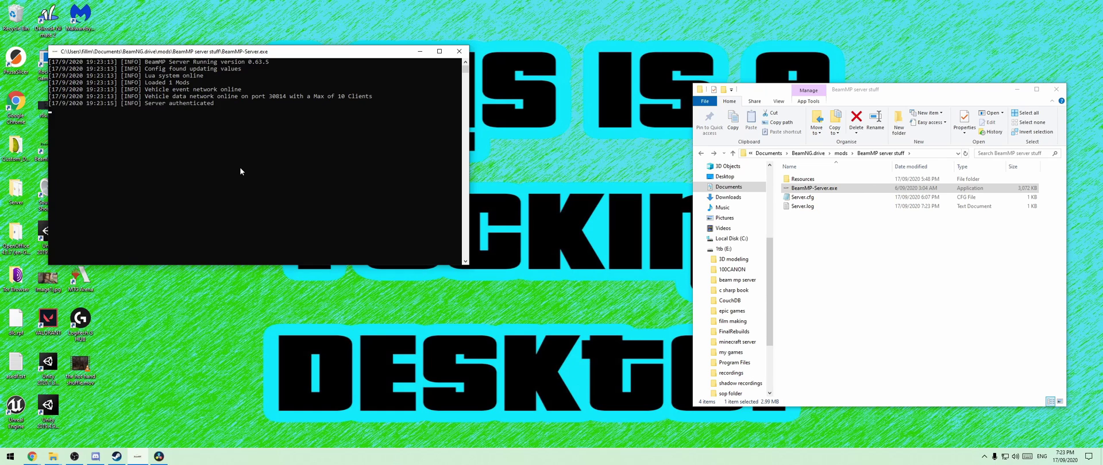
double_click(52, 147)
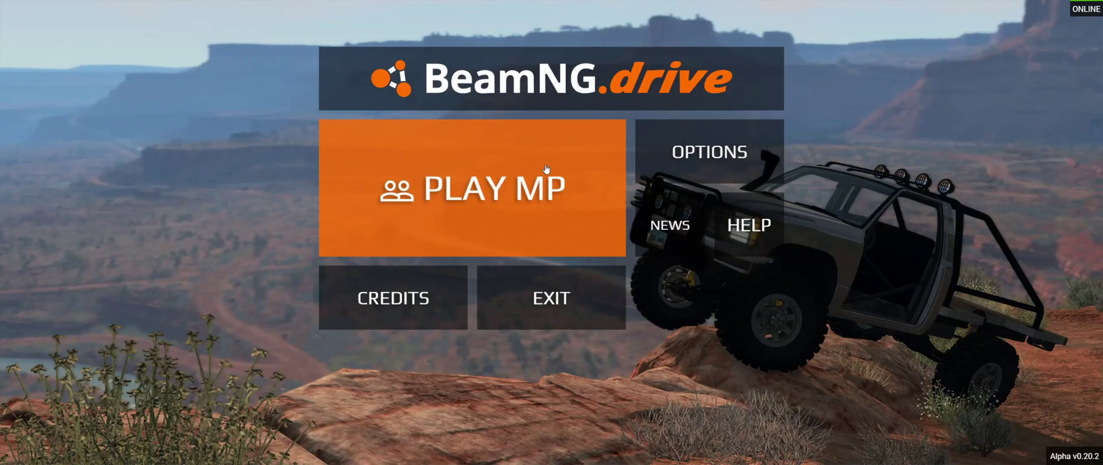
Step: Open multiplayer and join the local server through Direct Connect at 127.0.0.1 on port 30814
click(492, 185)
click(50, 92)
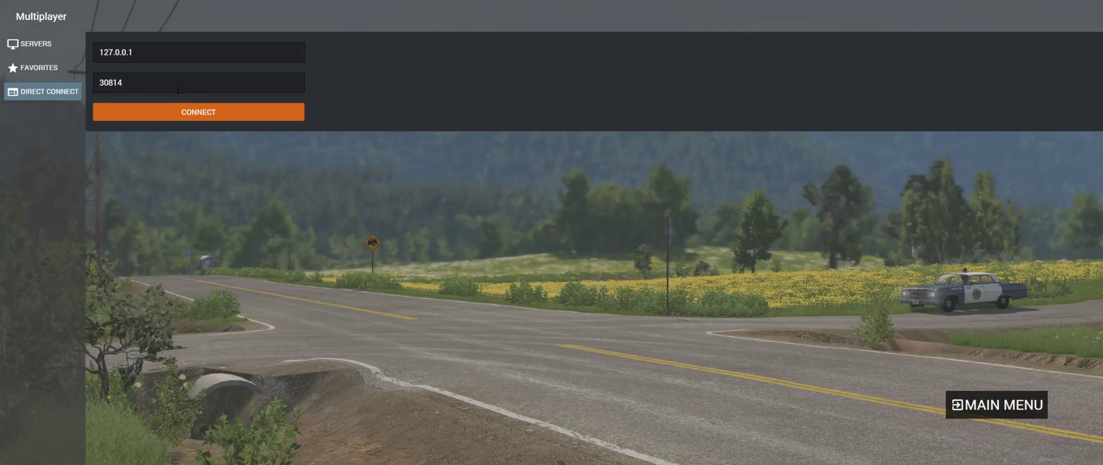
click(195, 112)
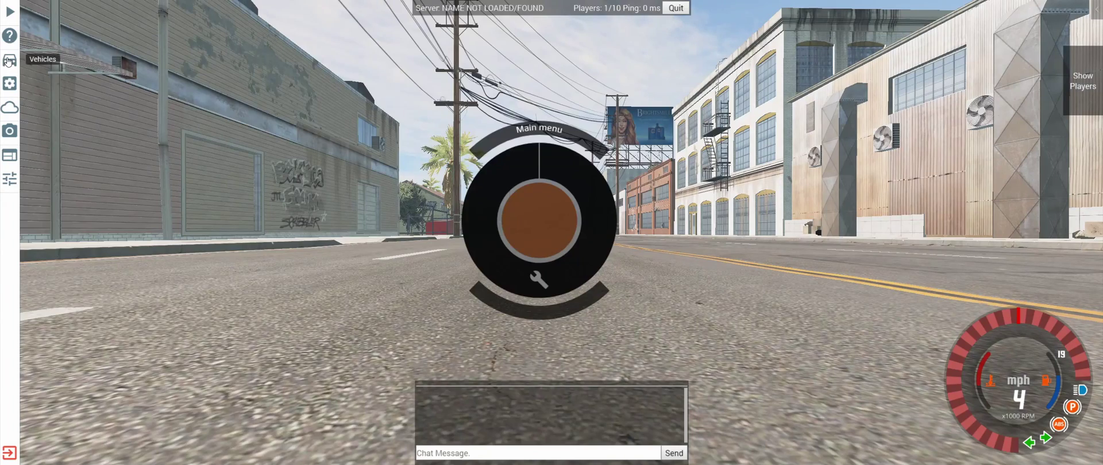
Step: Spawn the modded Grundle PP from the vehicle selector on the joined server
key(ctrl+e)
scroll(185, 151, down, 3)
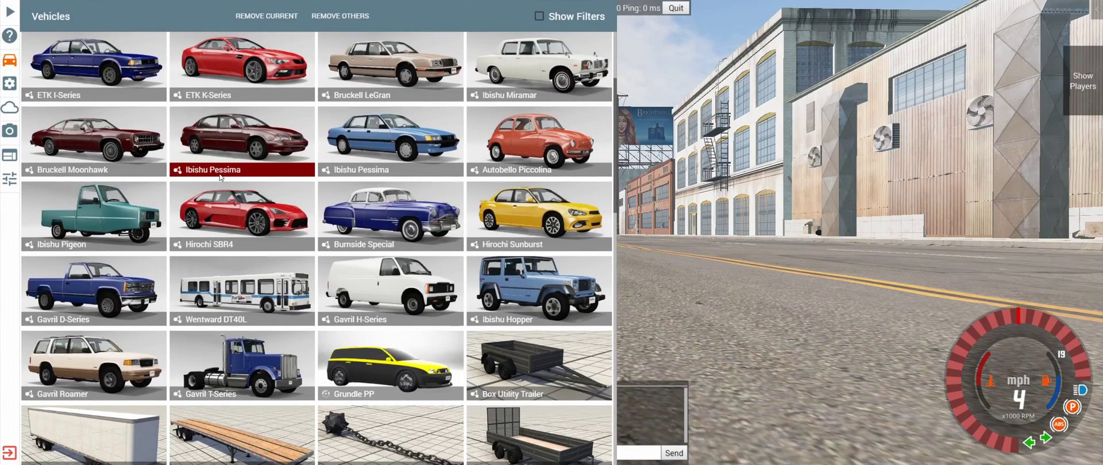
click(391, 365)
click(712, 451)
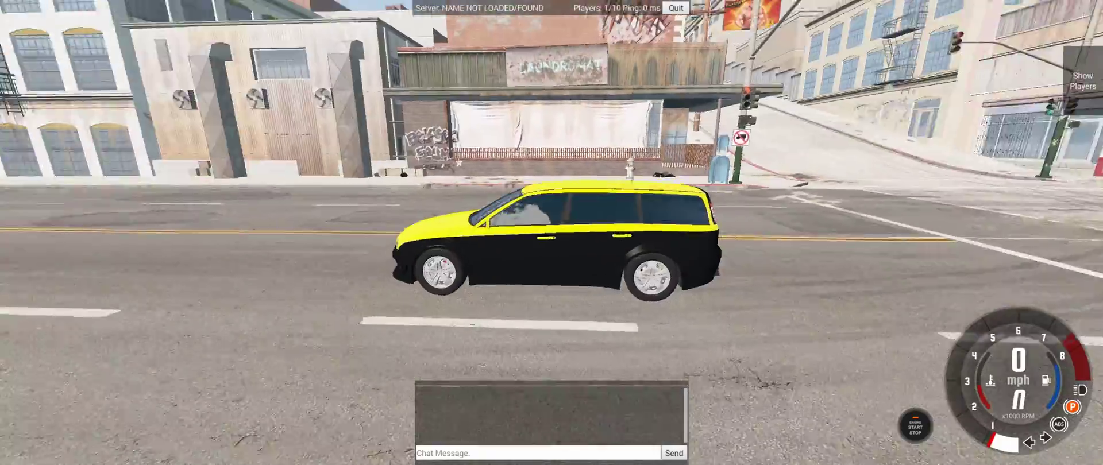
Step: Drive the Grundle PP forward along the street and steer it right toward the roadside buildings
key(Up)
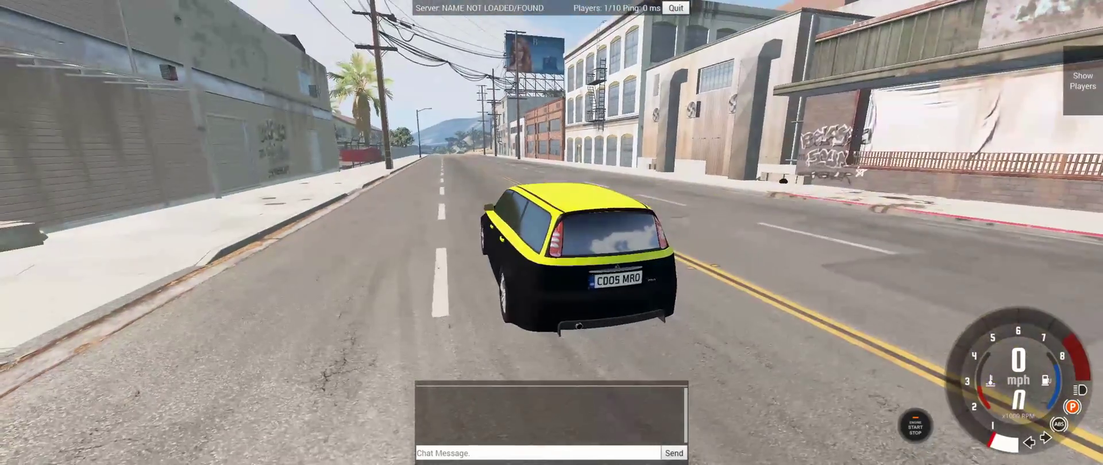
key(Up)
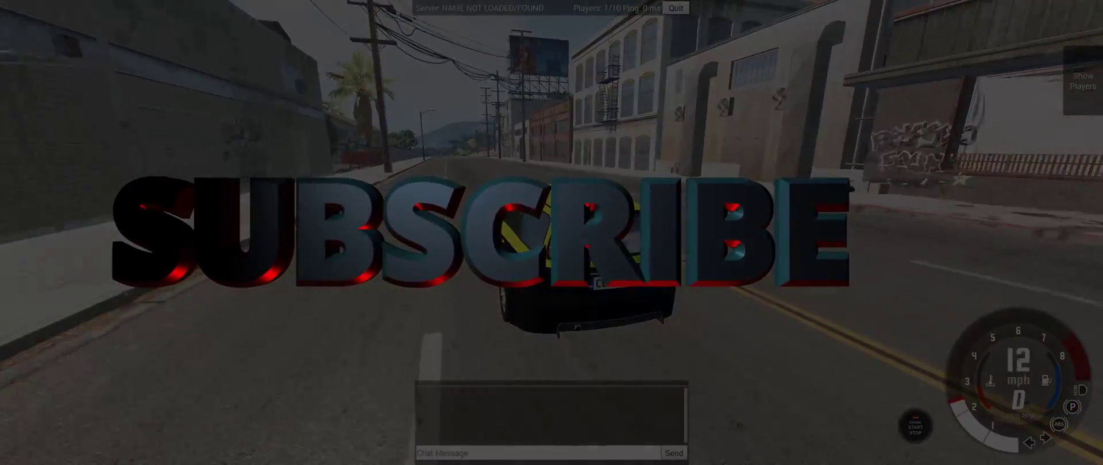
key(Up)
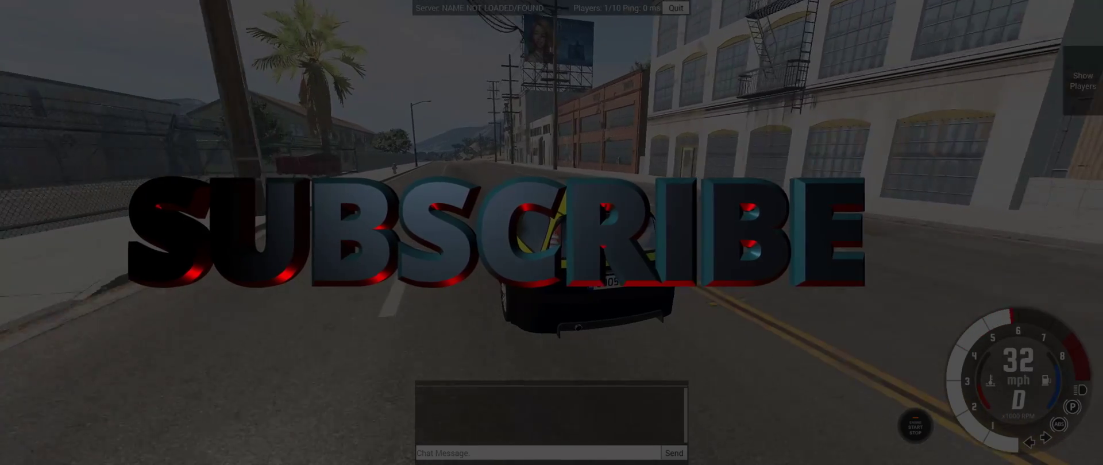
key(Up)
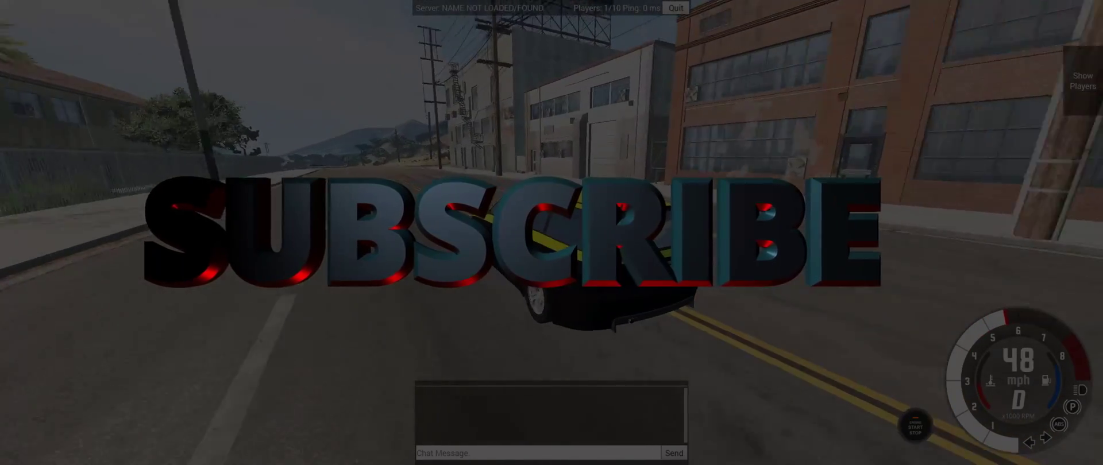
key(Right)
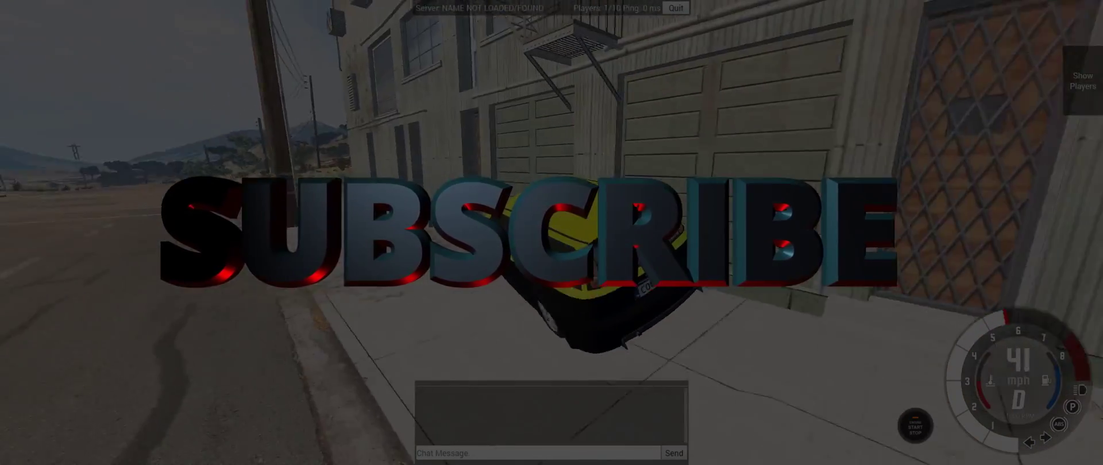